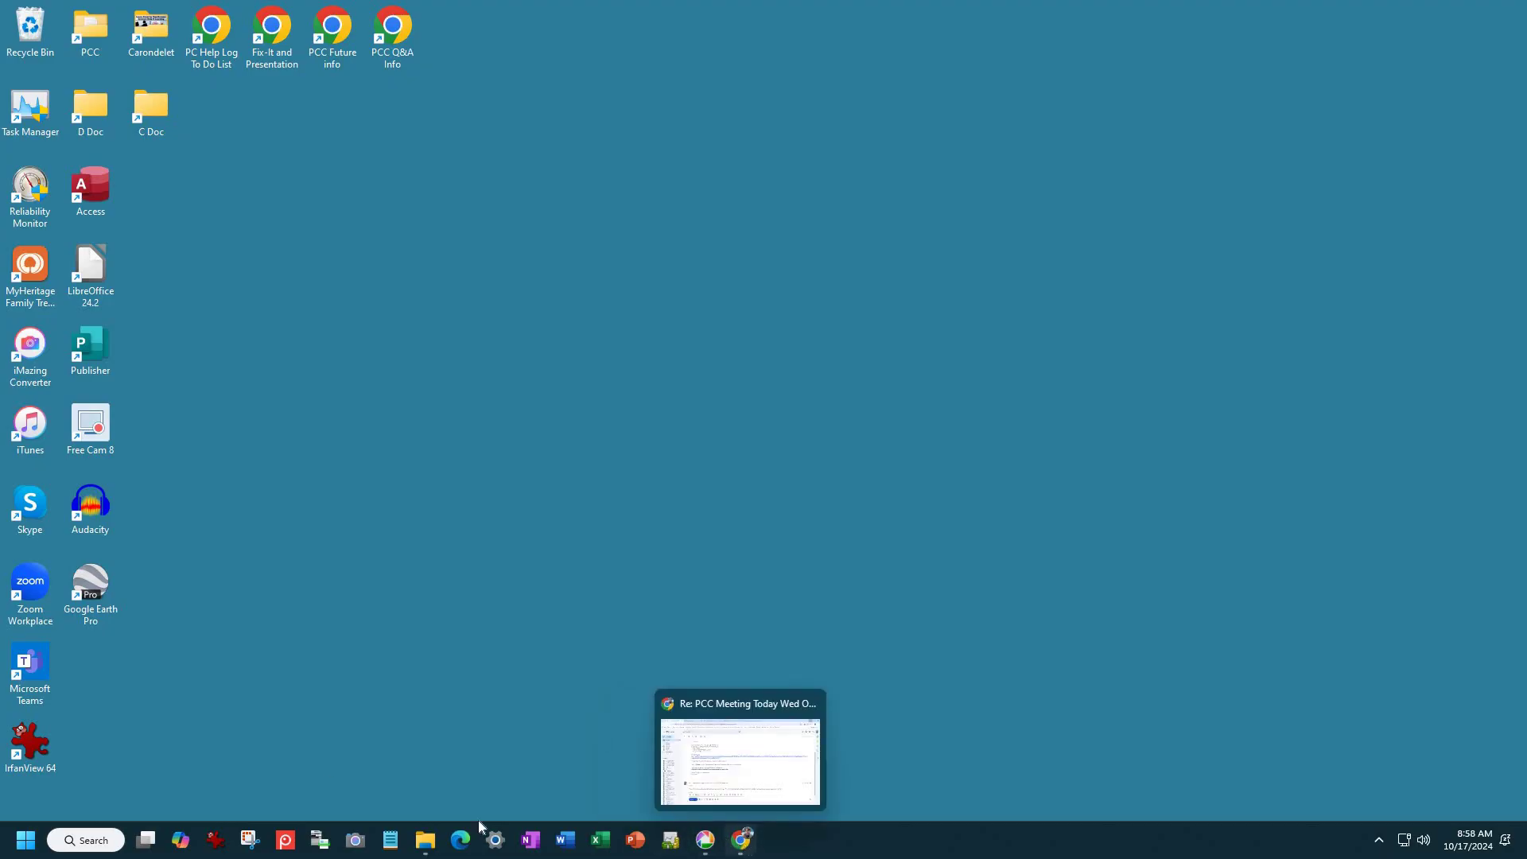
# - Bring the Gmail window with the PCC meeting email to the front
pyautogui.click(740, 839)
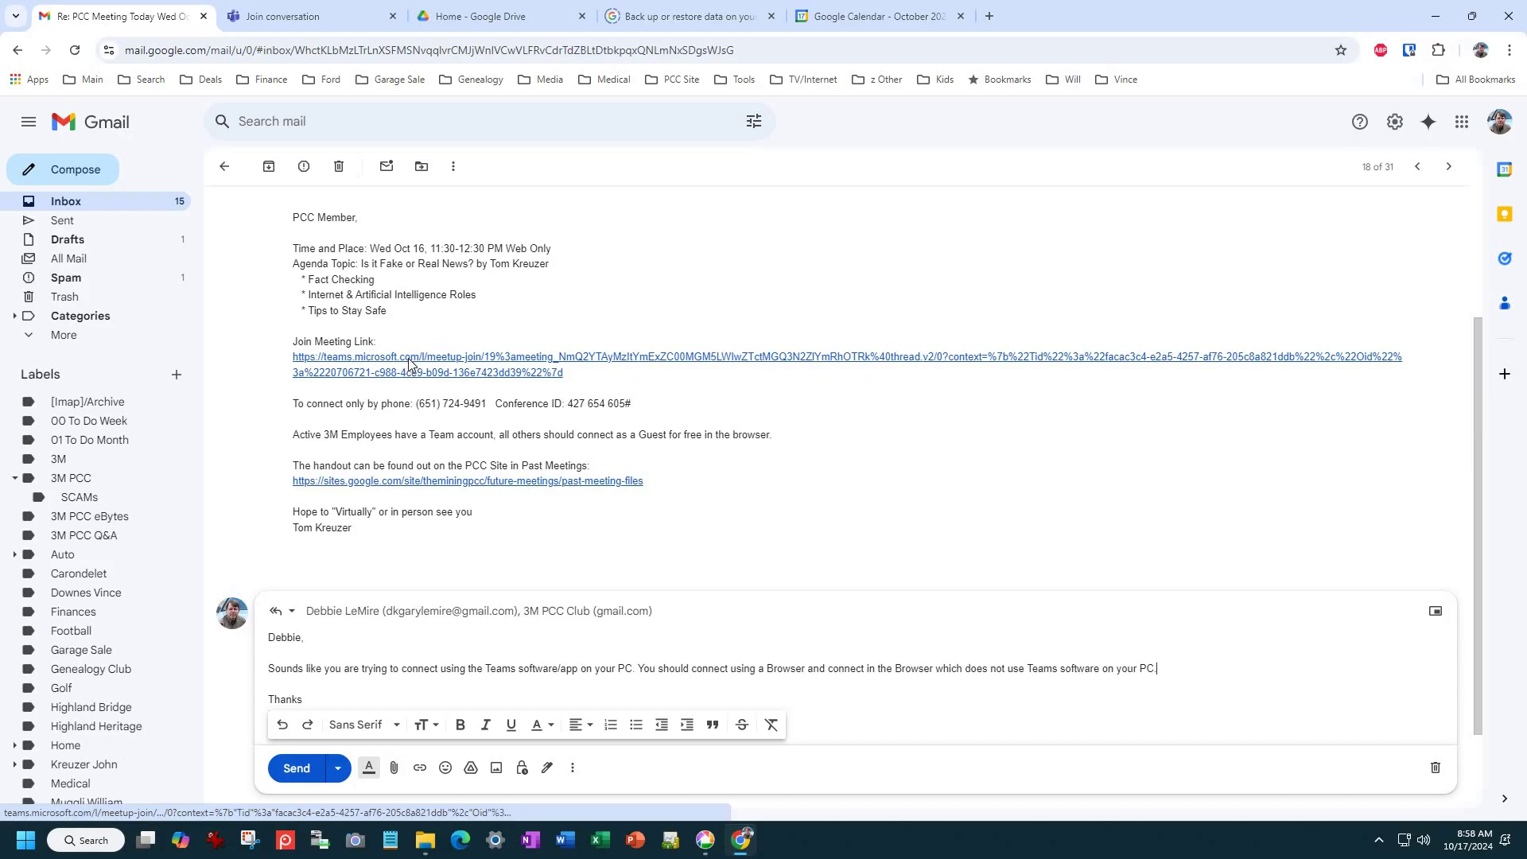
# - Follow the email's Teams join link and close the duplicate join tab
pyautogui.click(410, 364)
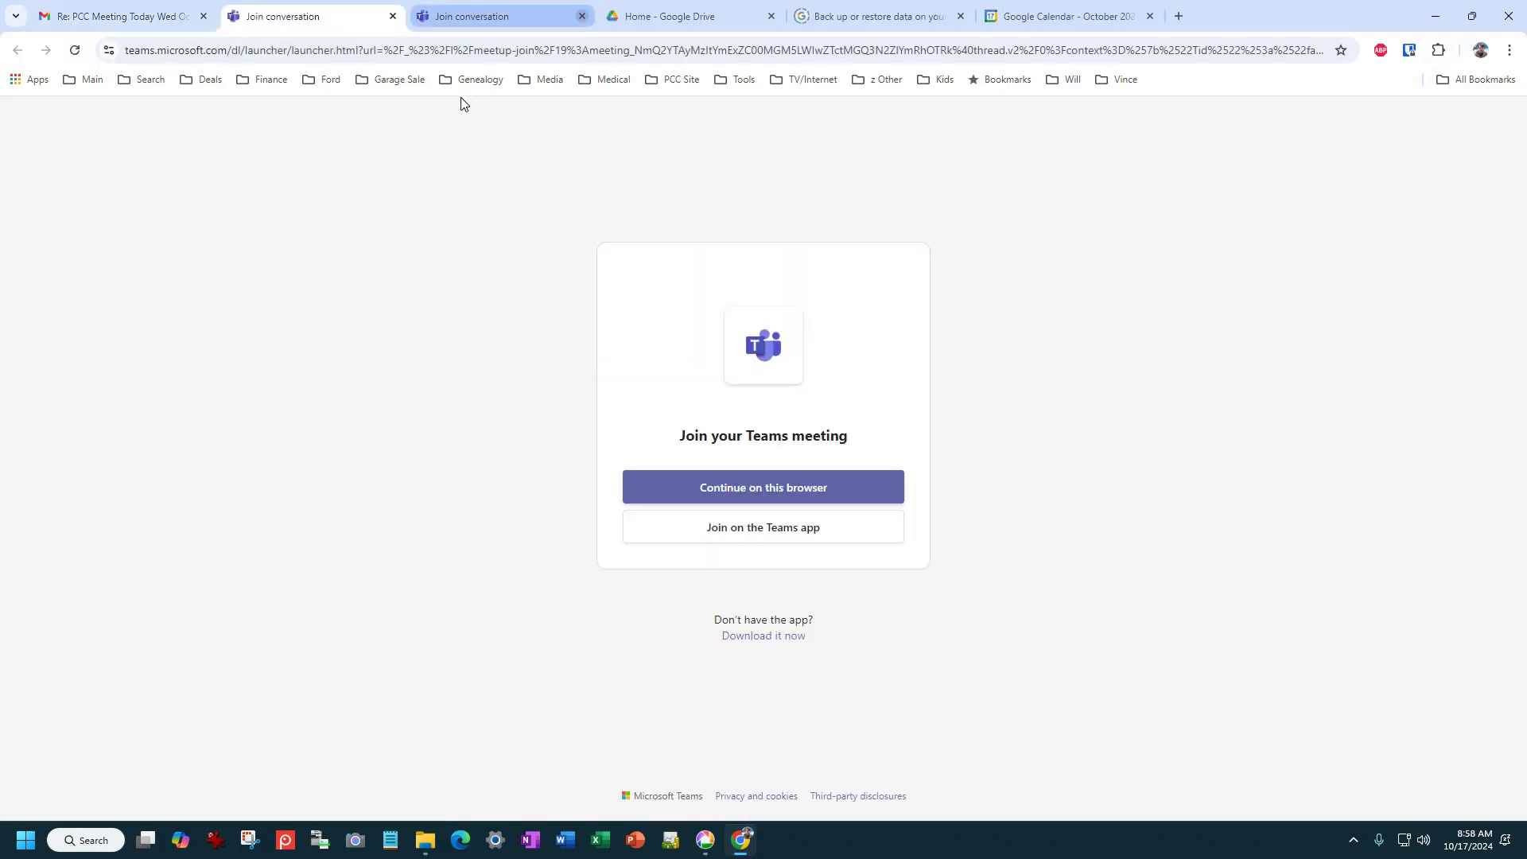
pyautogui.click(583, 21)
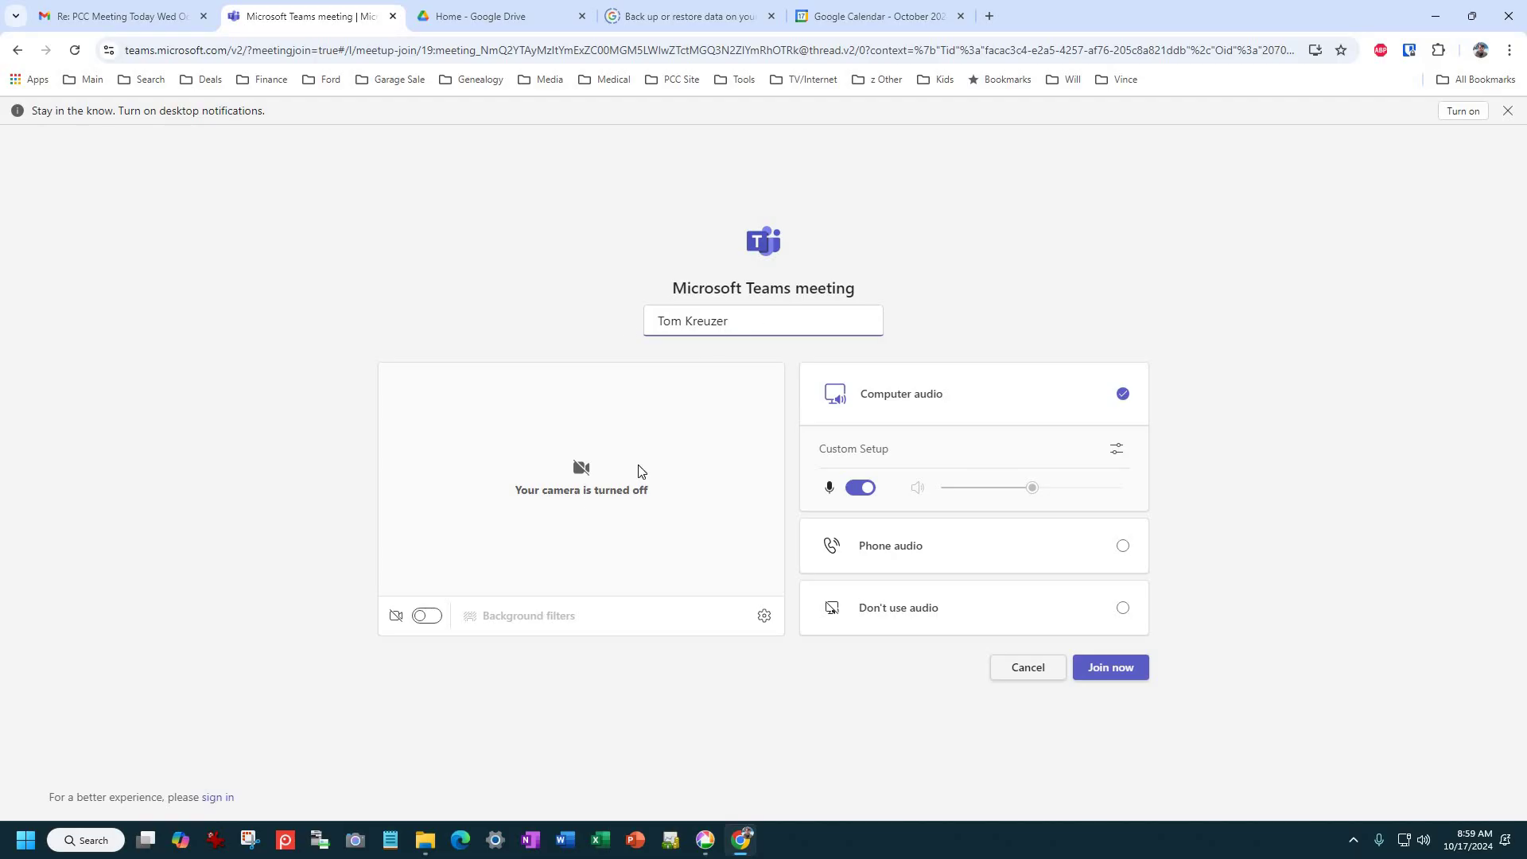
# - Turn the camera on for a live video preview before joining
pyautogui.click(397, 617)
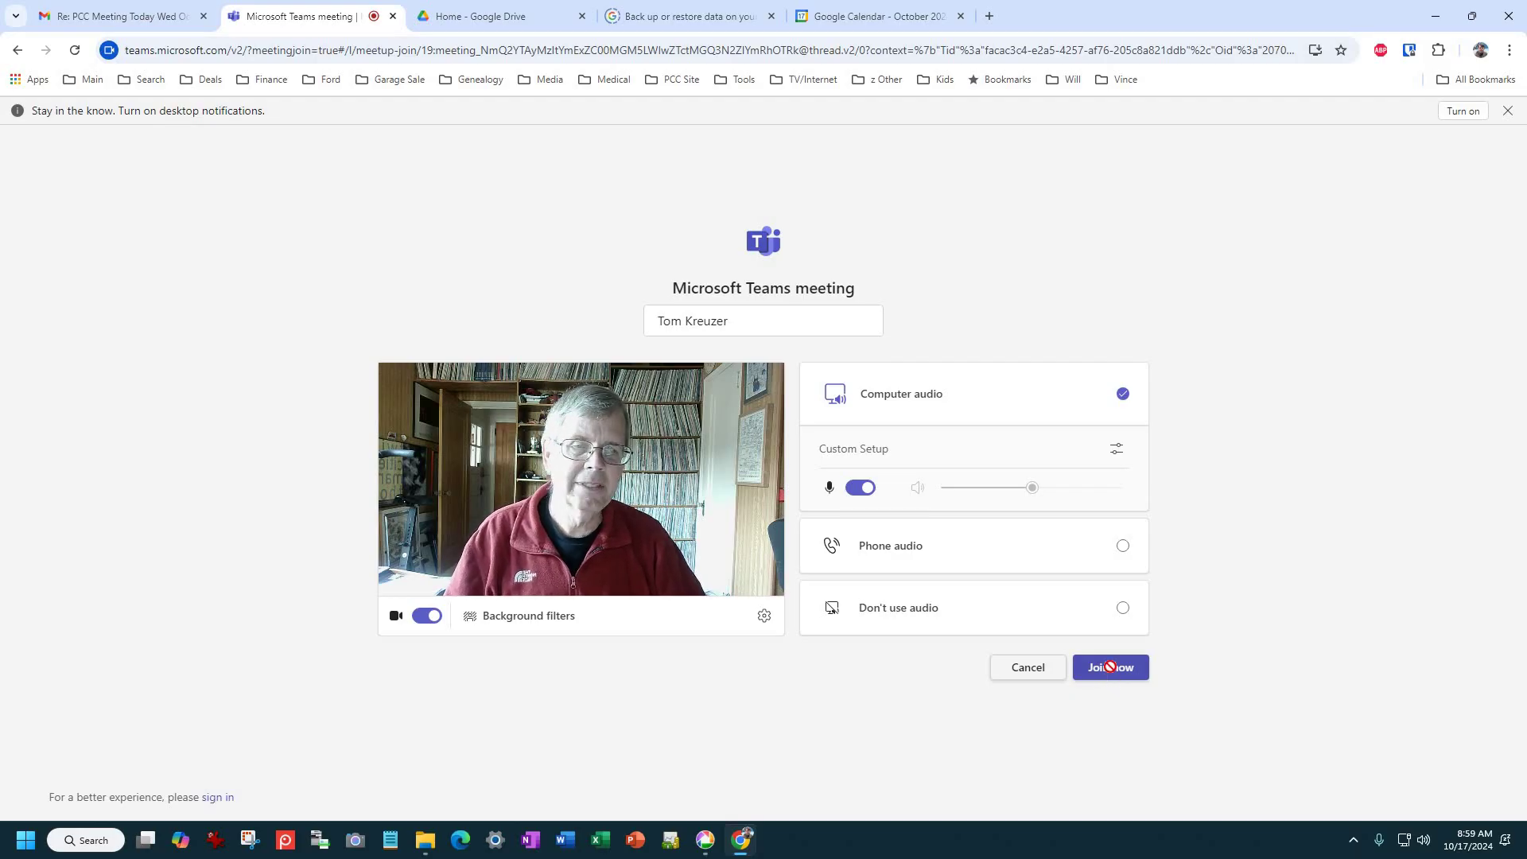
# - Request to join the PCC meeting and wait in the lobby
pyautogui.click(1113, 671)
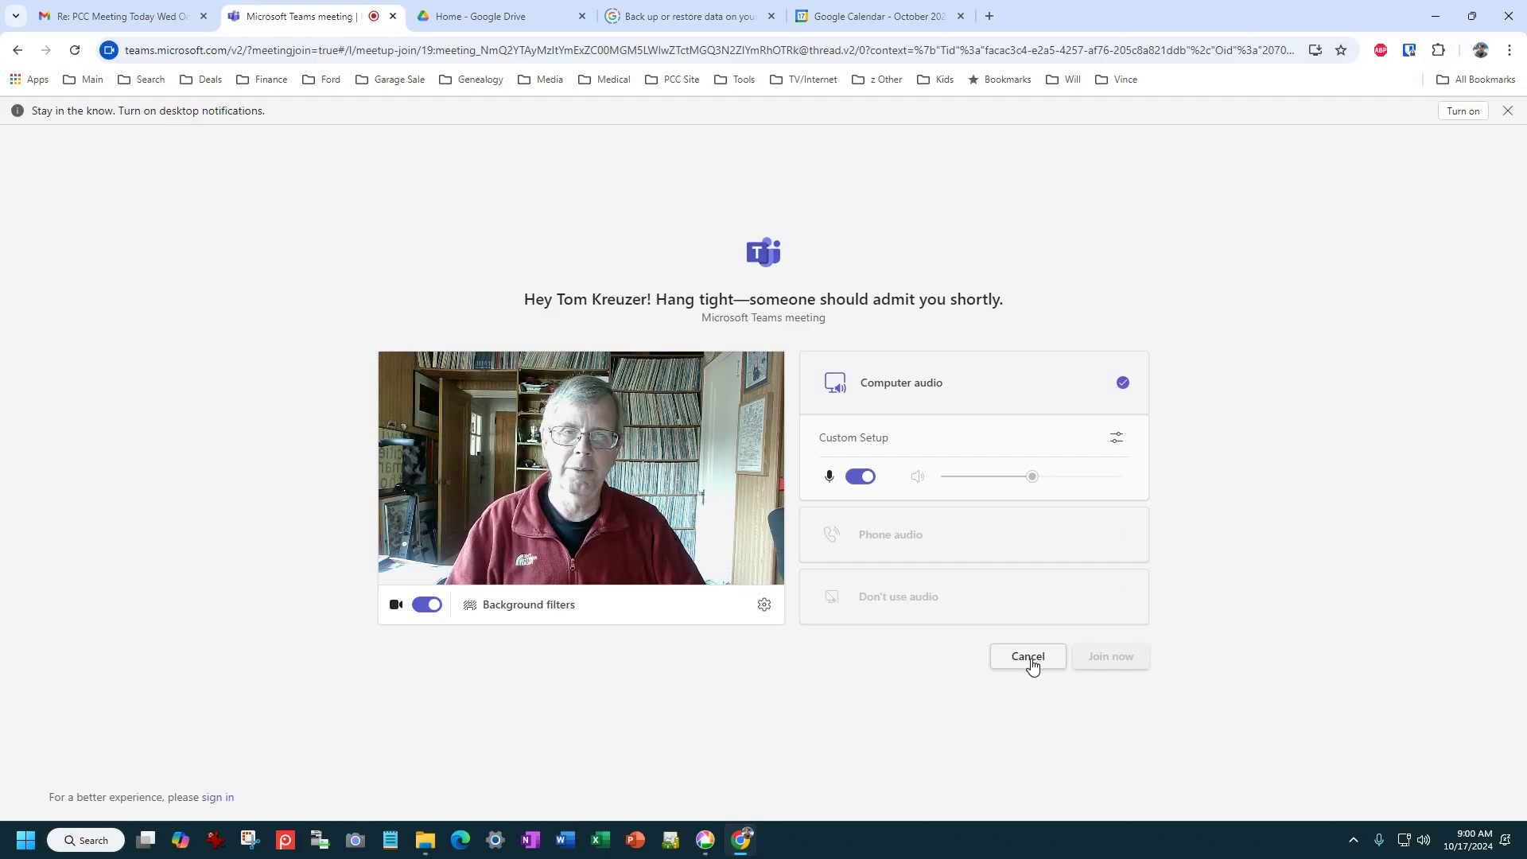
# - Cancel the lobby wait to reach the rejoin page, then show hidden tray icons
pyautogui.click(1030, 658)
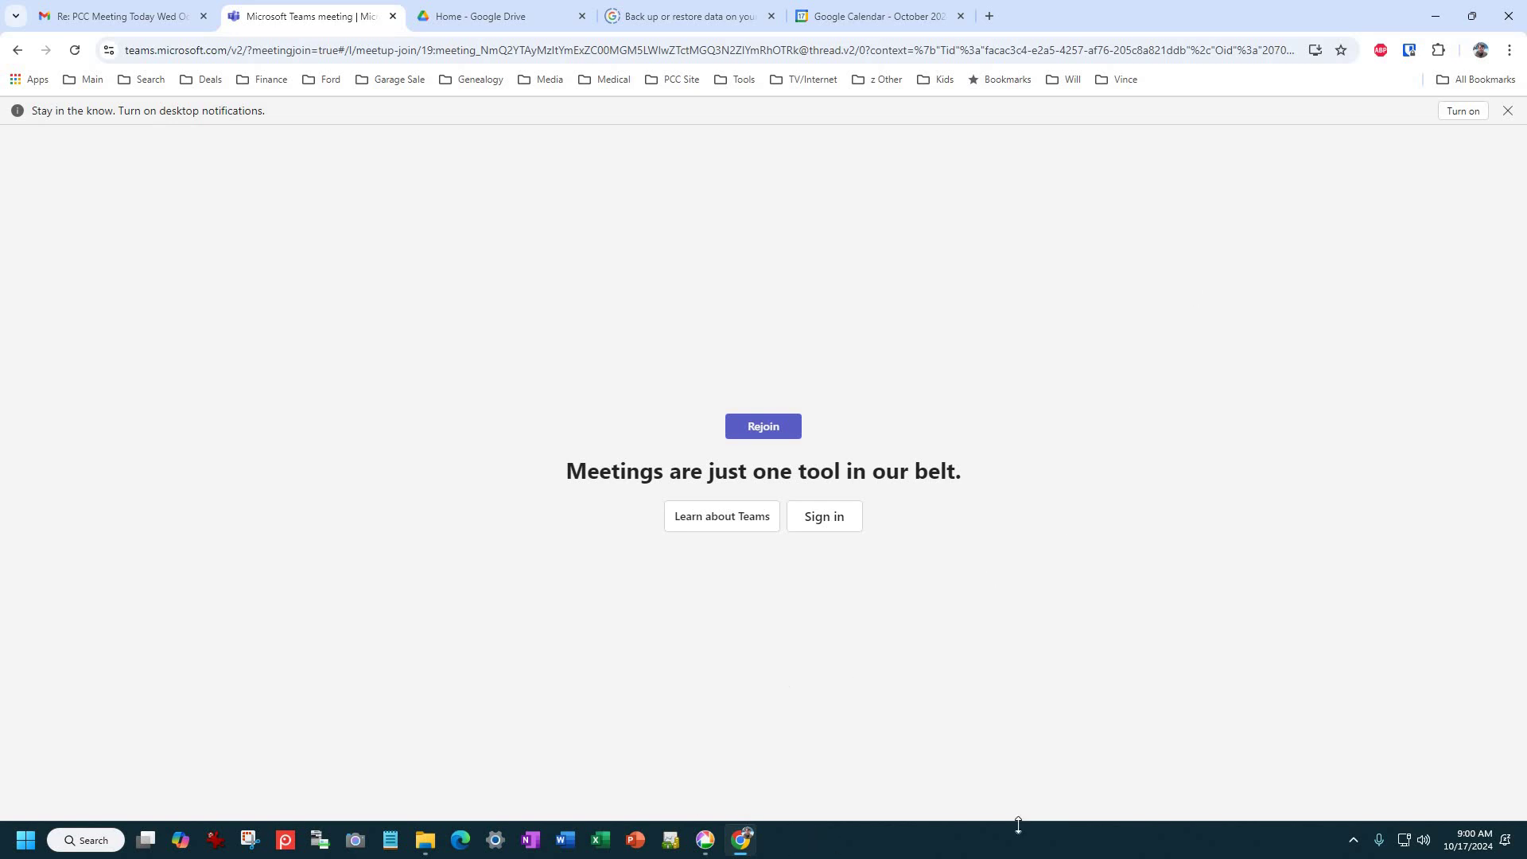
pyautogui.click(1353, 841)
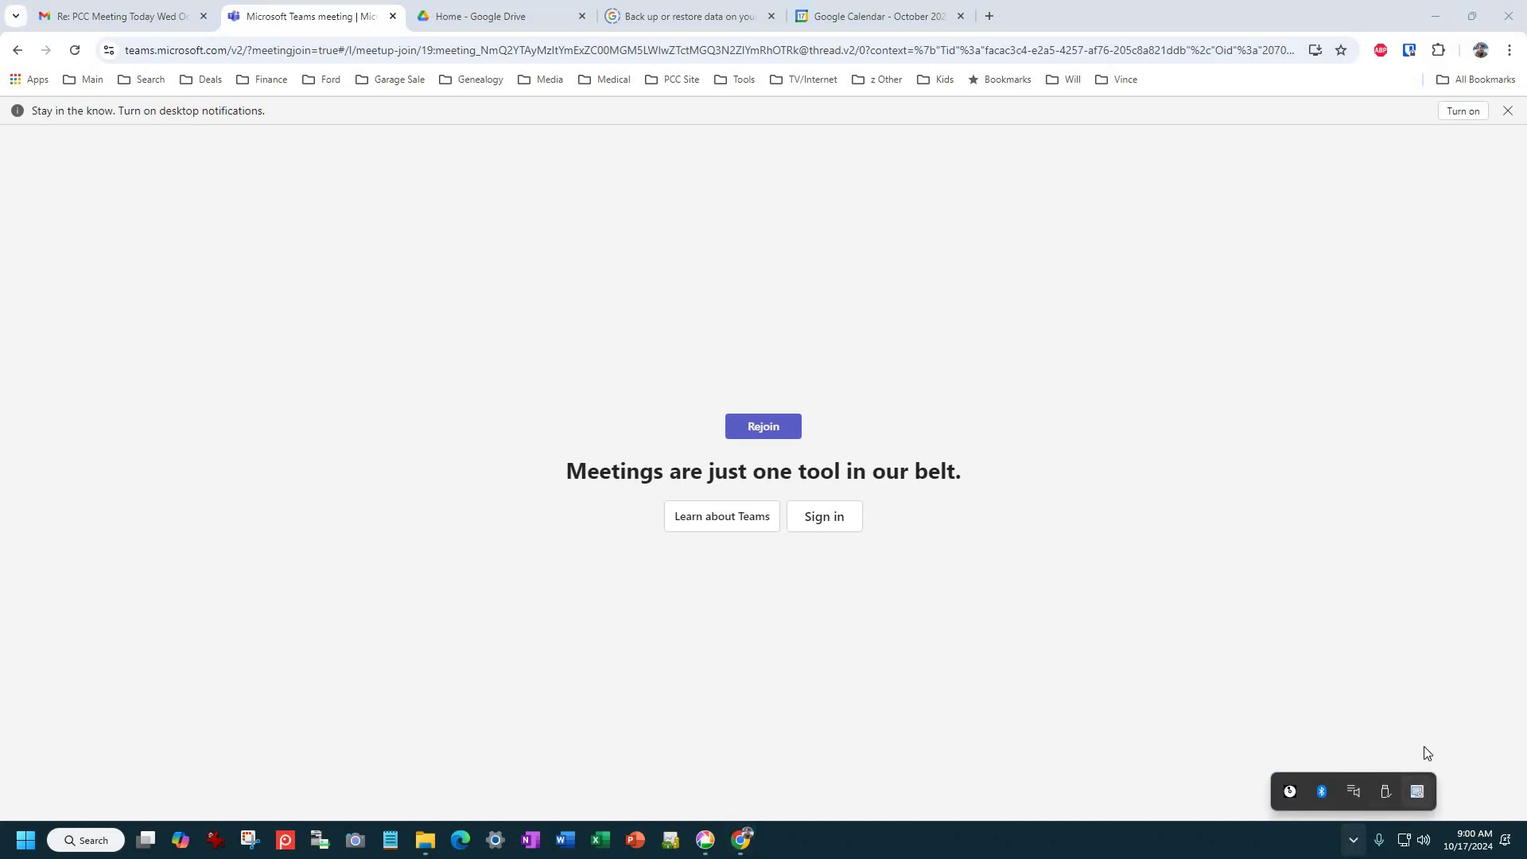